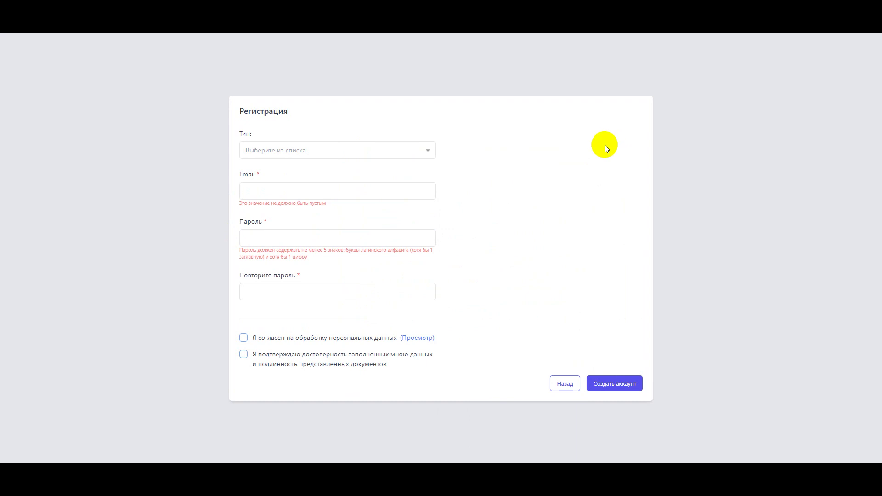
# - Choose Юридическое лицо as the registration type on the Регистрация form
pyautogui.click(422, 156)
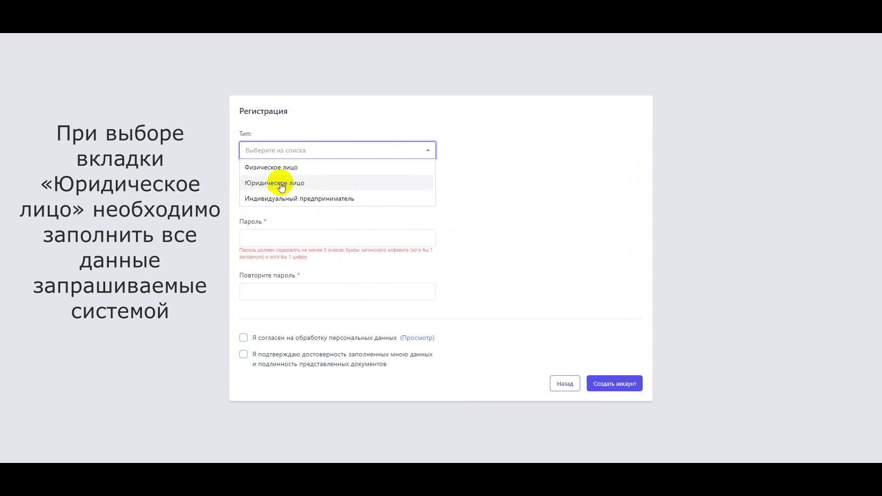
pyautogui.click(281, 184)
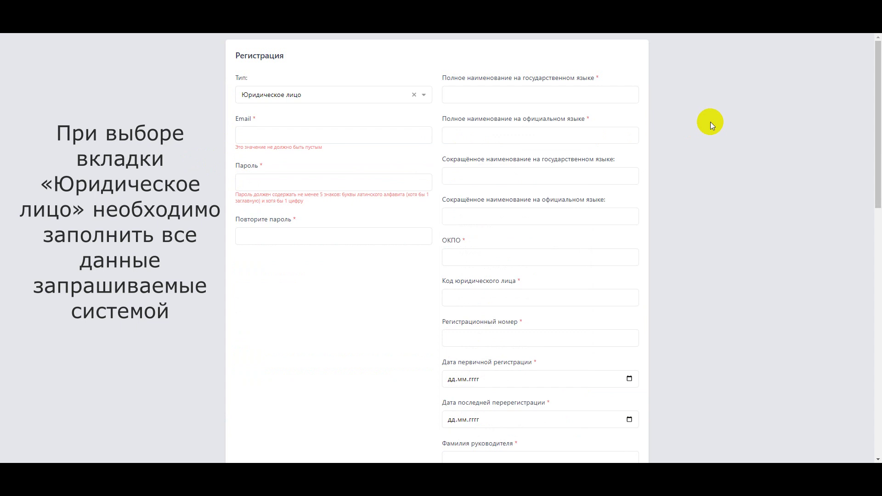
# - Enter ОсОО "АРИС" in the full and short name fields, in both languages
pyautogui.click(513, 97)
pyautogui.write('ОсОО "АРИ')
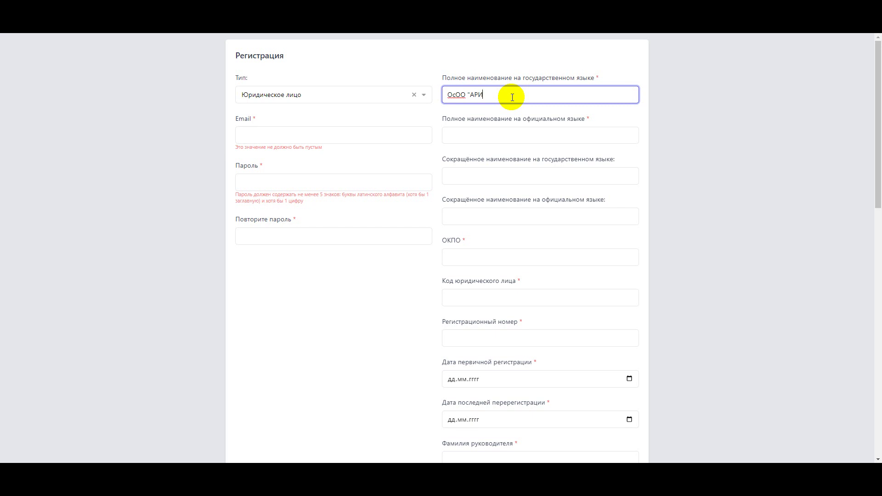
pyautogui.write('С"')
pyautogui.moveTo(502, 95); pyautogui.dragTo(437, 92)
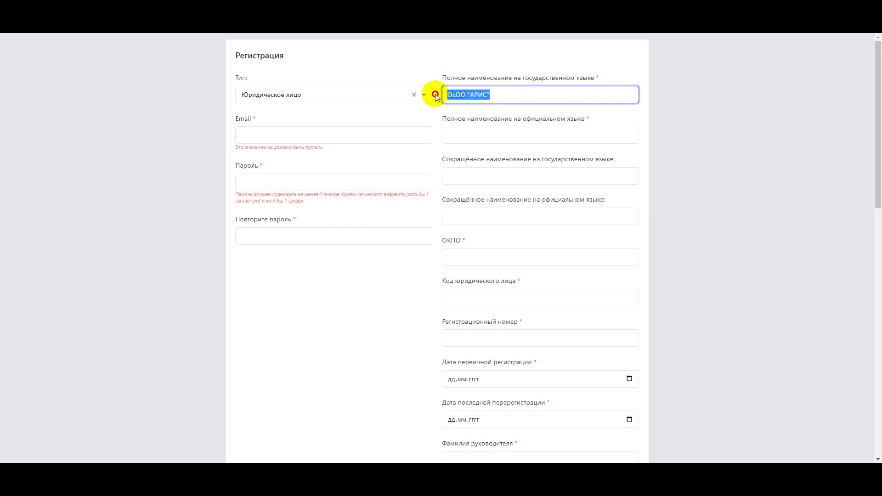
pyautogui.rightClick(460, 92)
pyautogui.click(472, 110)
pyautogui.rightClick(463, 134)
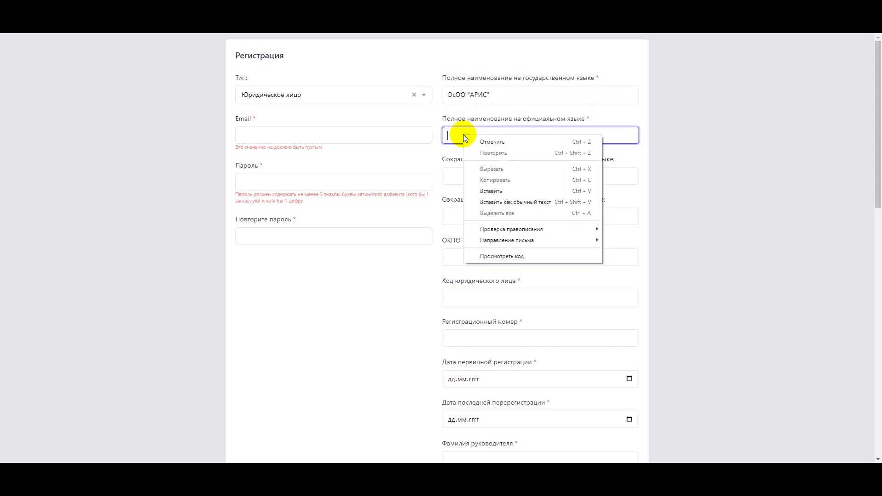
pyautogui.click(484, 190)
pyautogui.rightClick(471, 180)
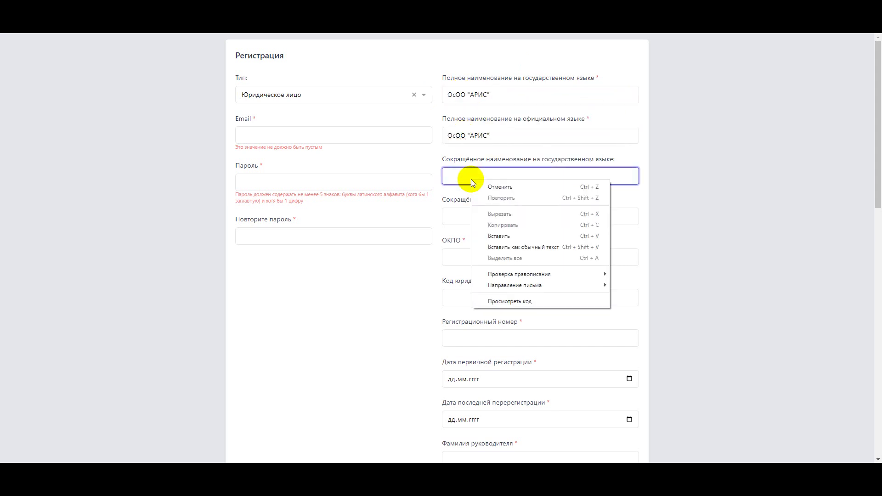
pyautogui.click(493, 235)
pyautogui.click(486, 216)
pyautogui.rightClick(487, 216)
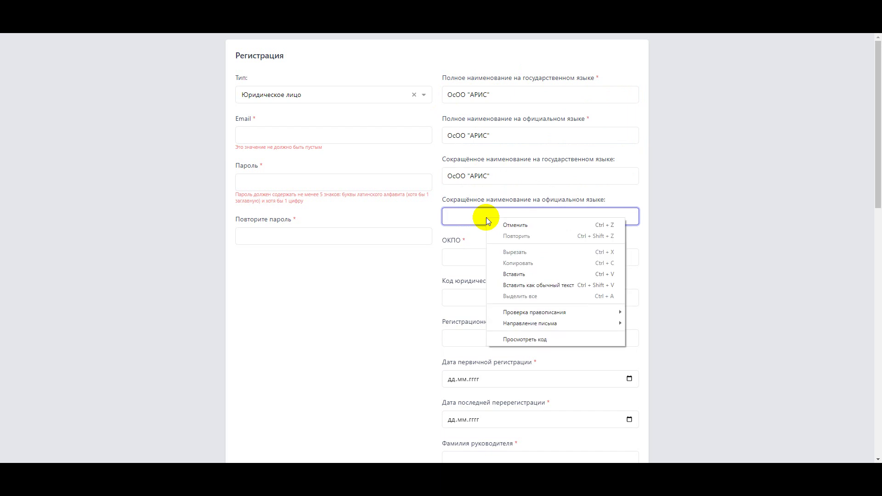
pyautogui.click(514, 275)
pyautogui.click(474, 256)
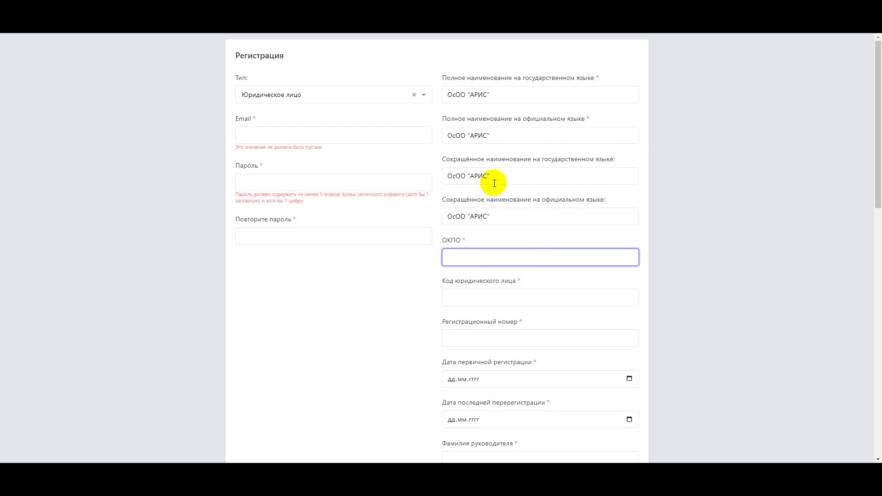
pyautogui.write('154588455')
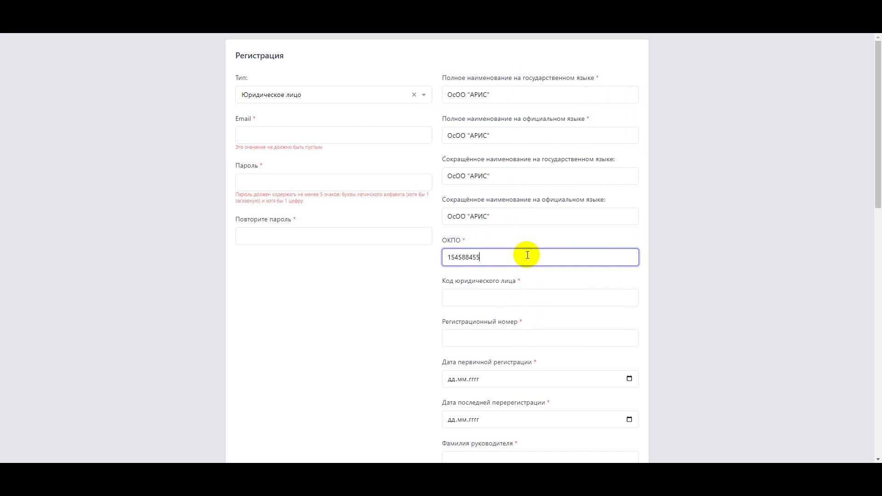
pyautogui.click(512, 300)
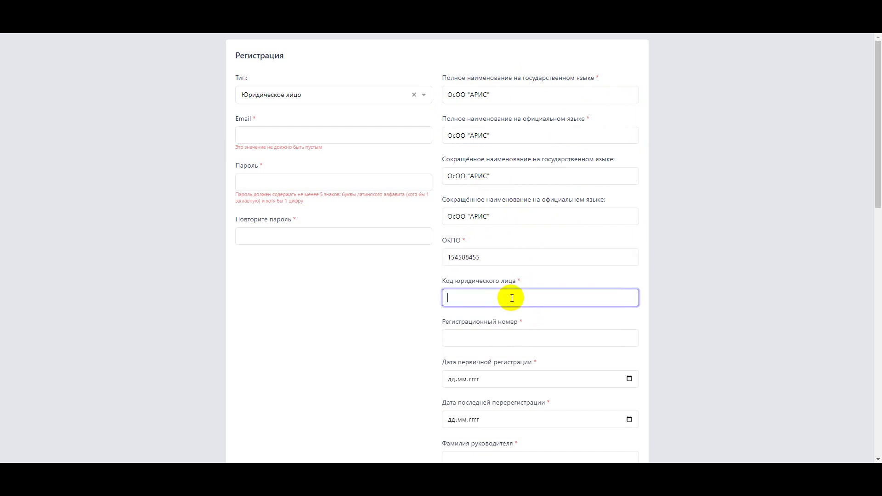
pyautogui.write('256987')
pyautogui.click(488, 332)
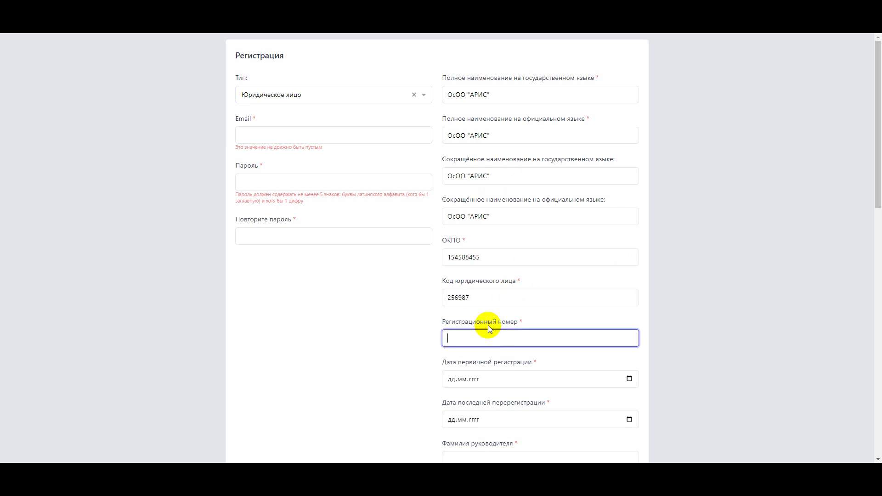
pyautogui.write('1254789')
pyautogui.scroll(-3, 579, 343)
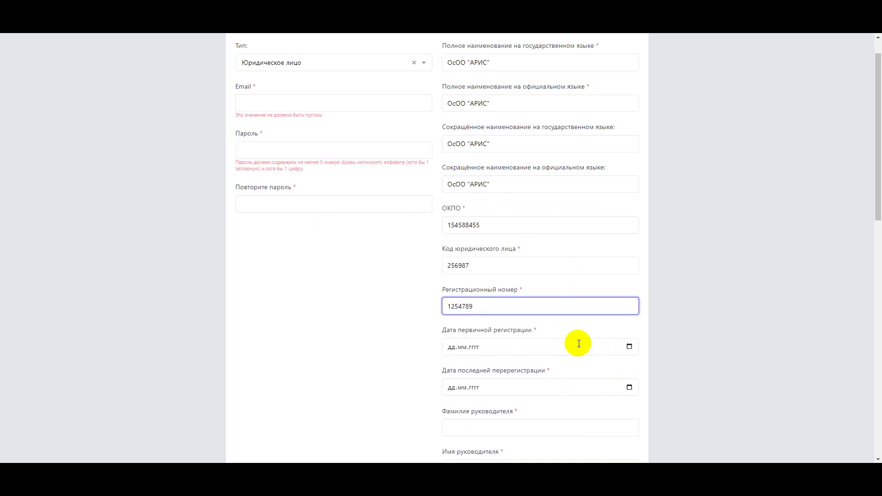
# - Set the first registration date to 01.03.2013 with the calendar picker
pyautogui.click(630, 241)
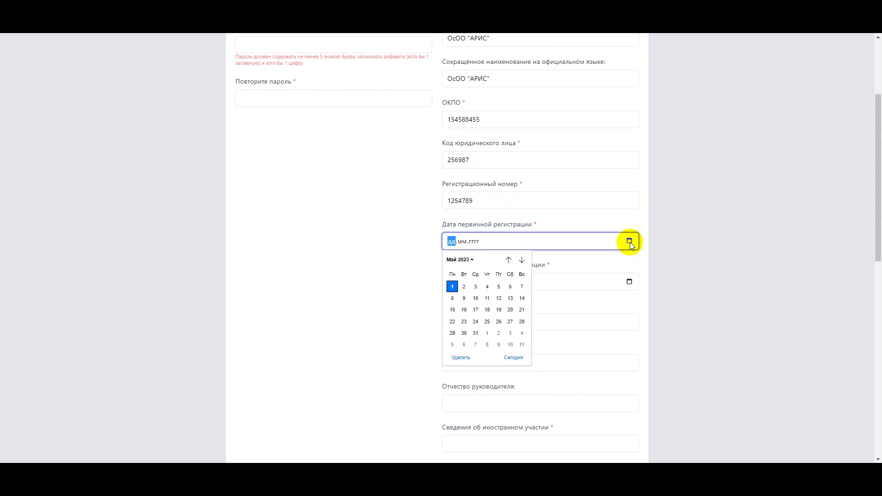
pyautogui.click(472, 260)
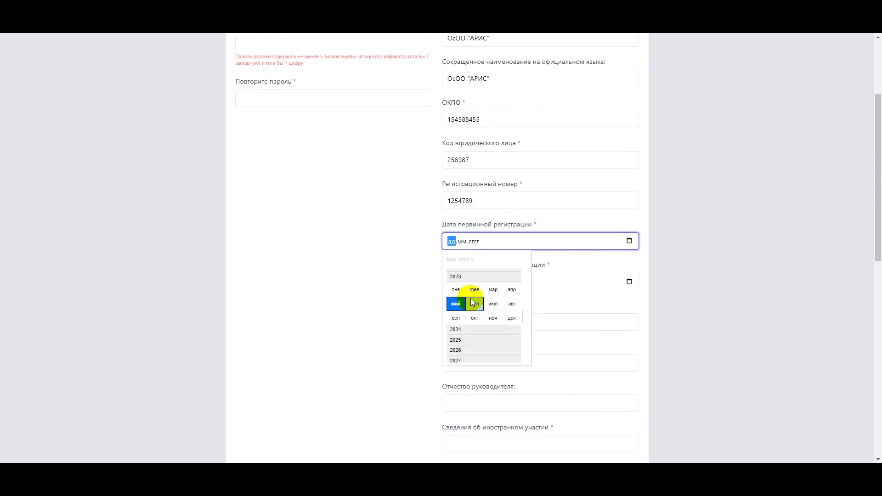
pyautogui.scroll(2, 476, 307)
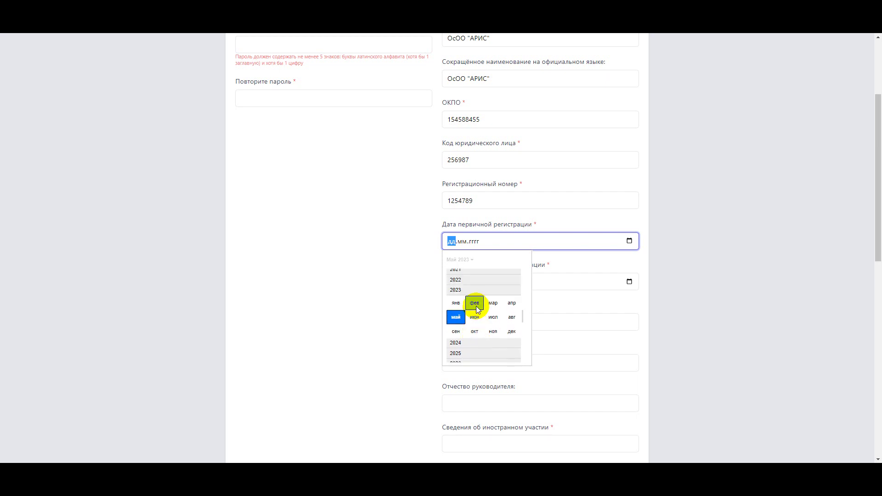
pyautogui.scroll(6, 476, 305)
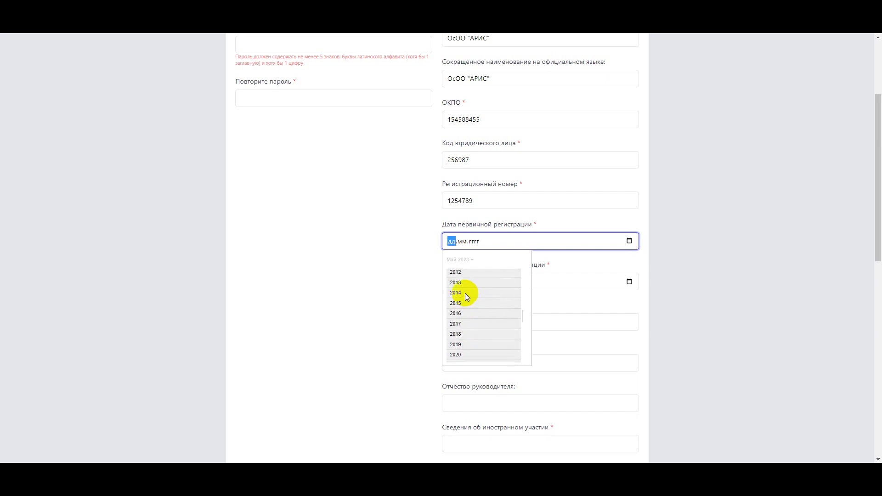
pyautogui.click(456, 281)
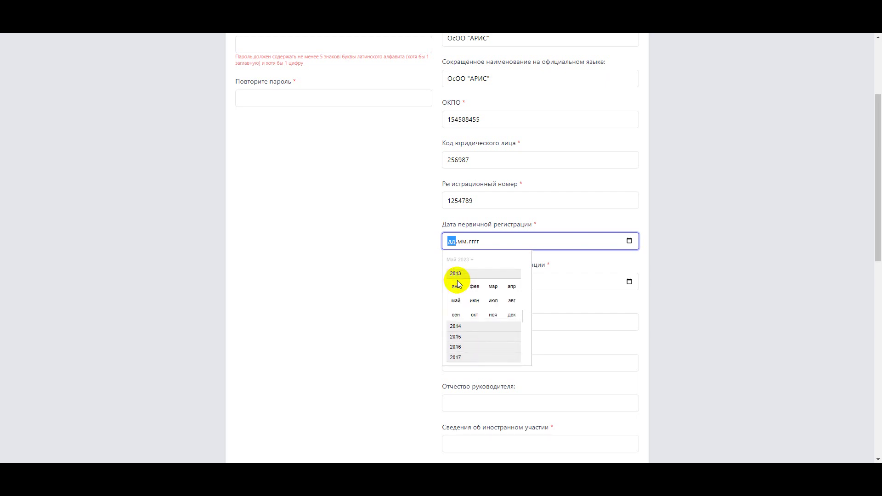
pyautogui.click(492, 286)
pyautogui.click(493, 286)
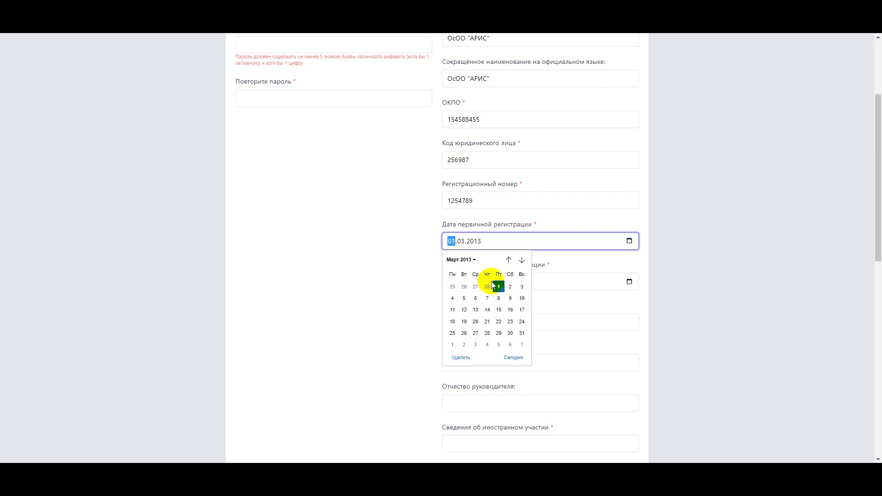
pyautogui.click(480, 243)
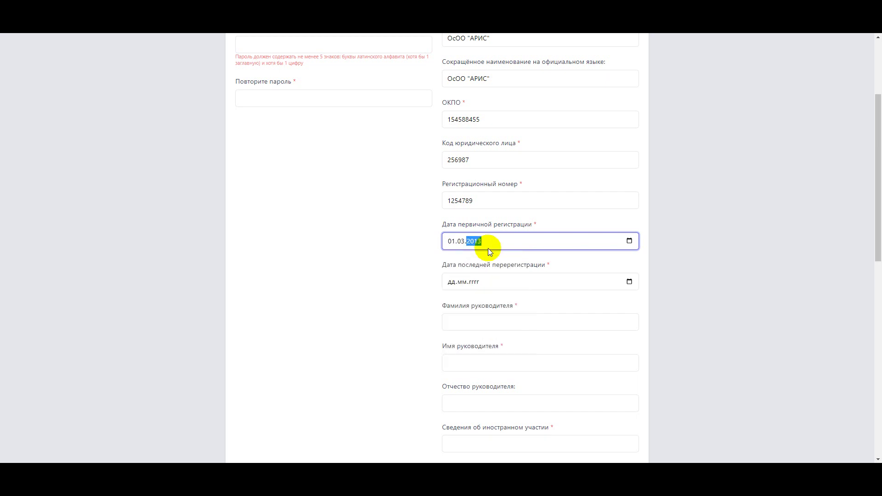
# - Set the last re-registration date to 01.04.2016 with the calendar picker
pyautogui.click(630, 283)
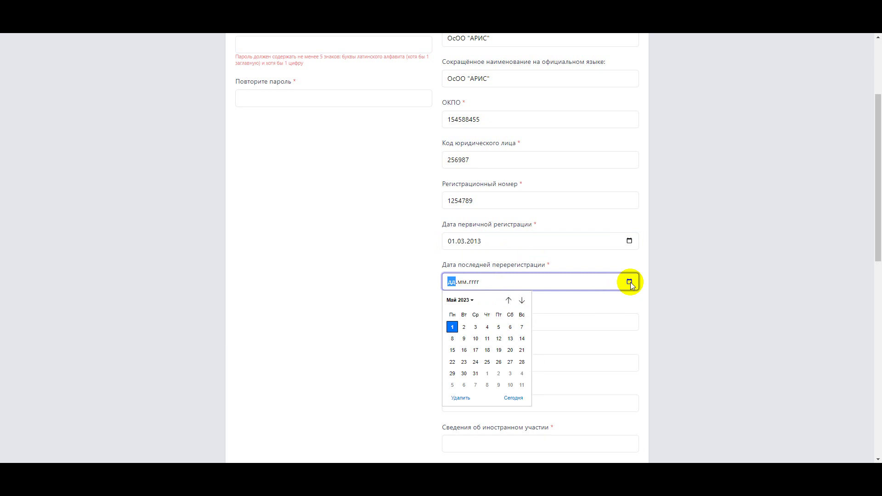
pyautogui.click(470, 300)
pyautogui.scroll(5, 473, 329)
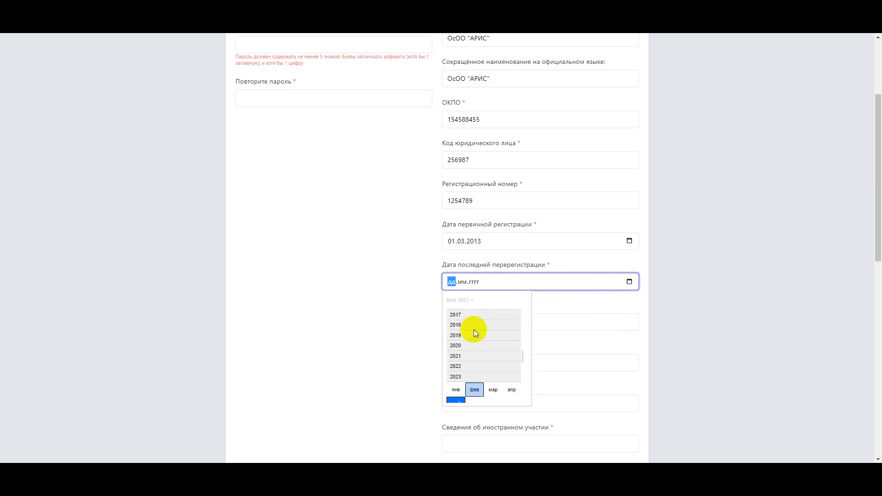
pyautogui.click(464, 320)
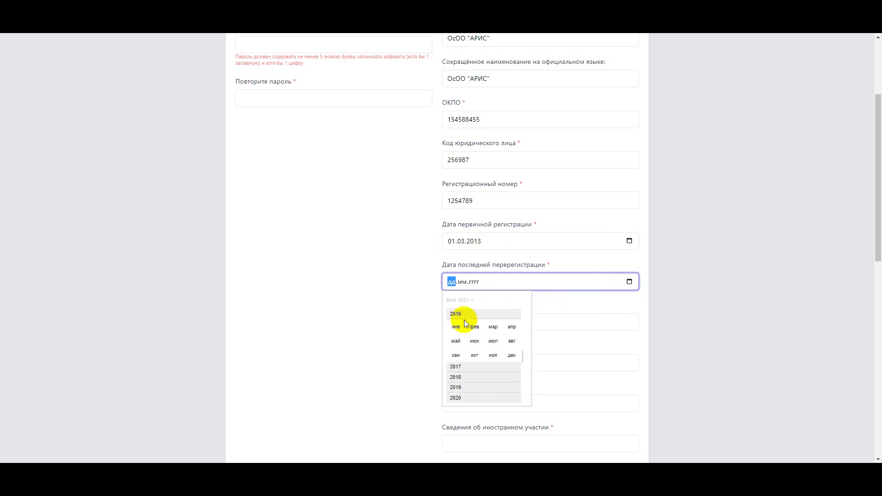
pyautogui.click(510, 327)
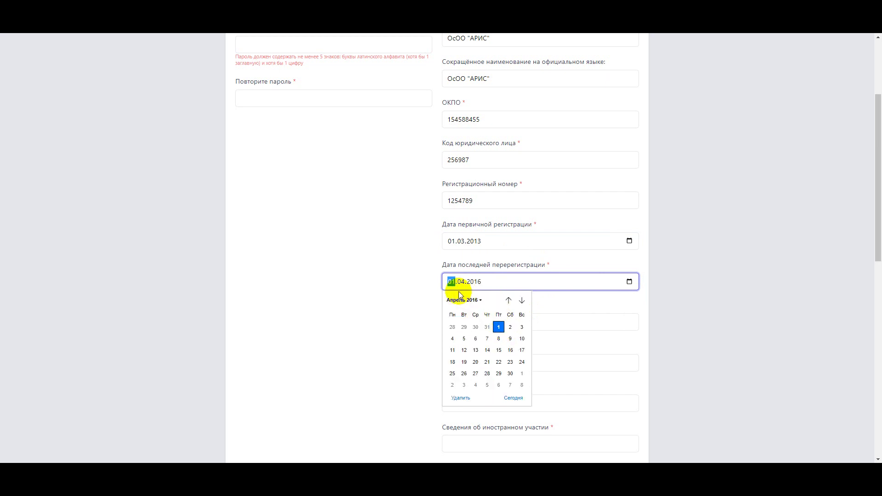
pyautogui.click(498, 327)
pyautogui.click(501, 322)
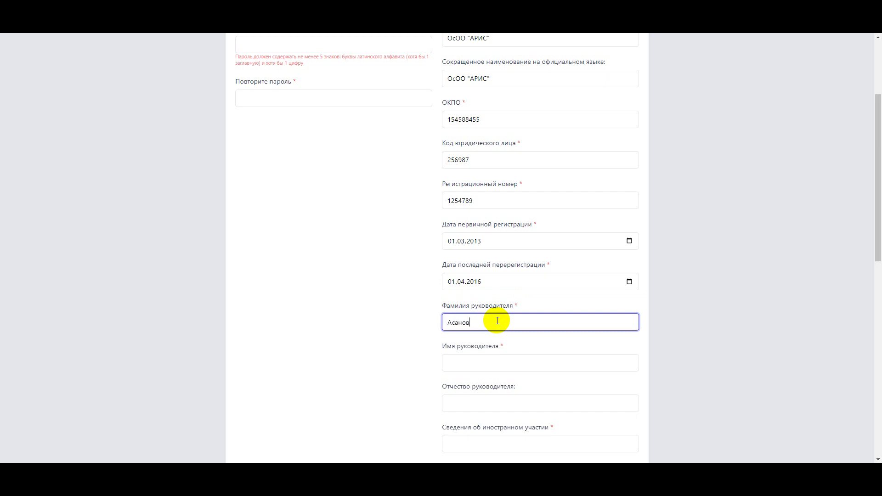
# - Enter the head's surname, first name and patronymic, and 75% foreign participation
pyautogui.click(496, 361)
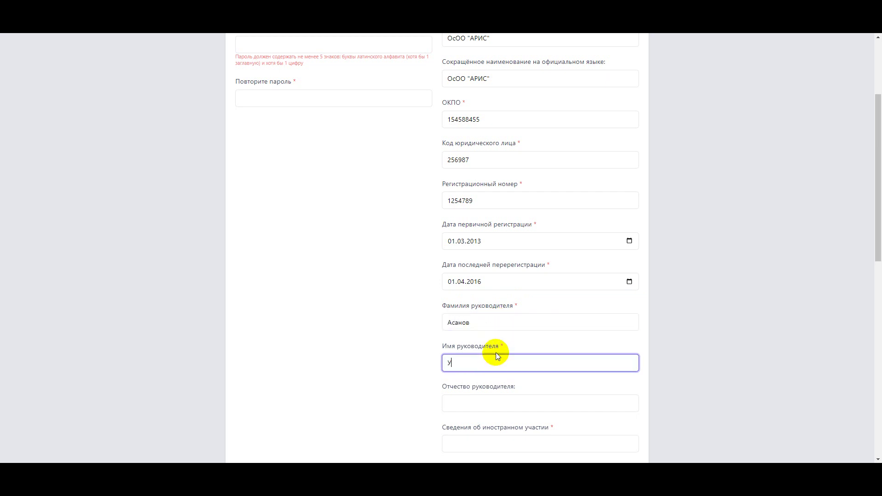
pyautogui.scroll(-1, 498, 346)
pyautogui.click(496, 355)
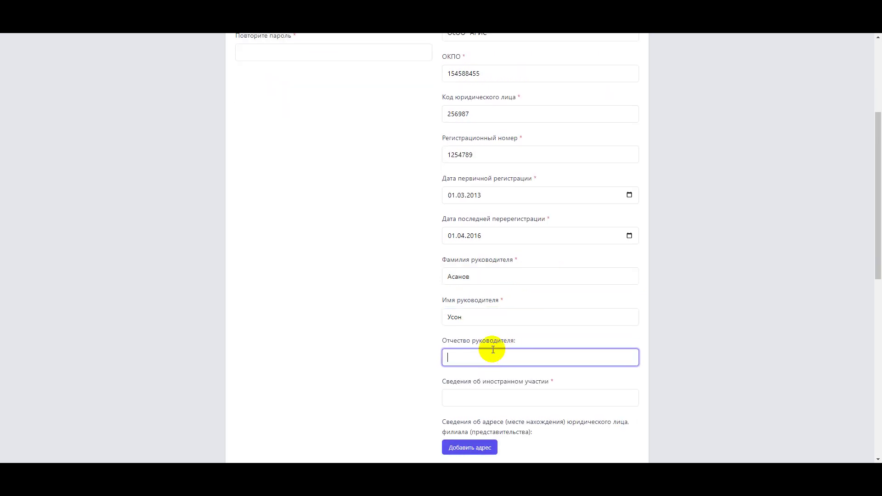
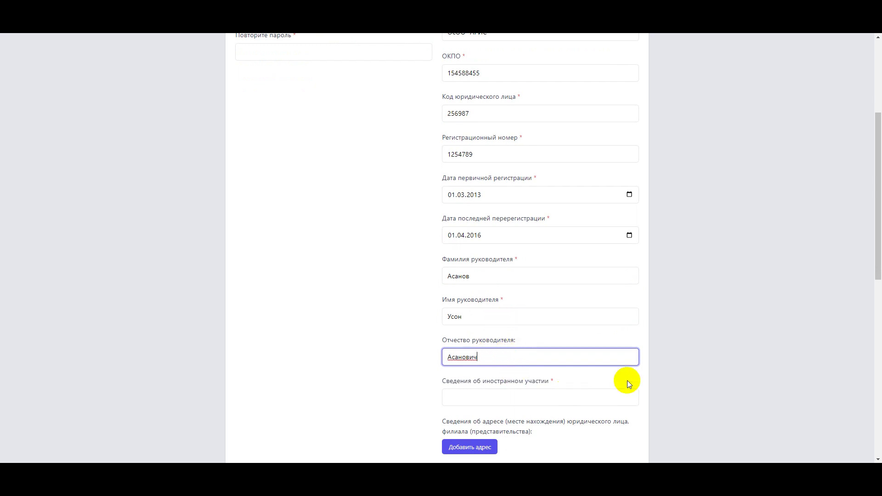
pyautogui.scroll(-3, 626, 380)
pyautogui.click(467, 262)
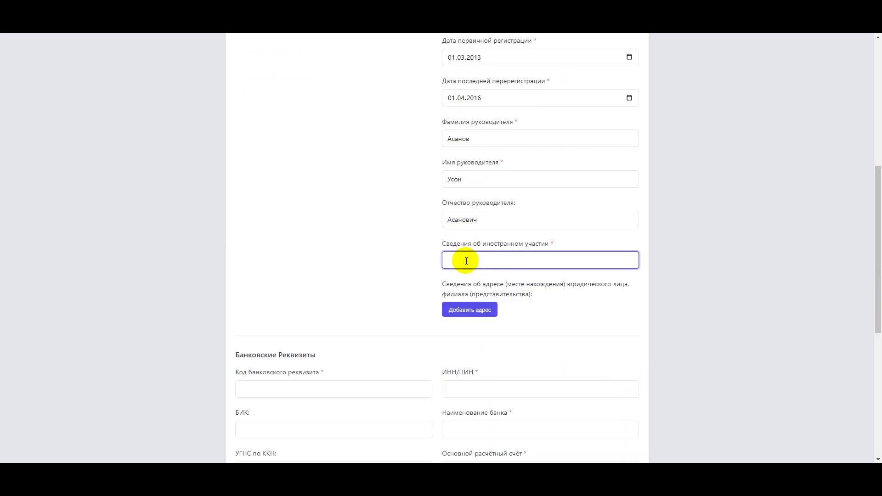
pyautogui.write('75%')
# - Add an address in Нарынская обл., Ат-Башынский р-н, Ак-Моюнский а/а, с. Бирдик, choosing the street
pyautogui.click(490, 309)
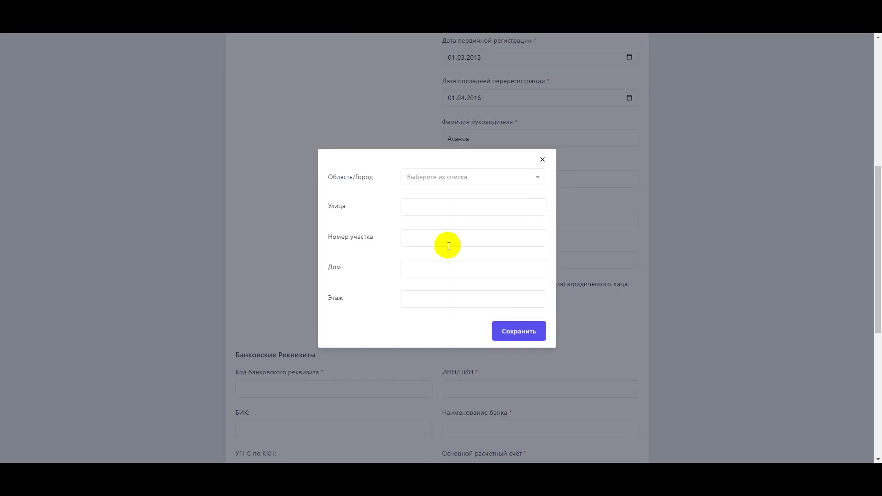
pyautogui.click(449, 176)
pyautogui.click(445, 209)
pyautogui.click(436, 191)
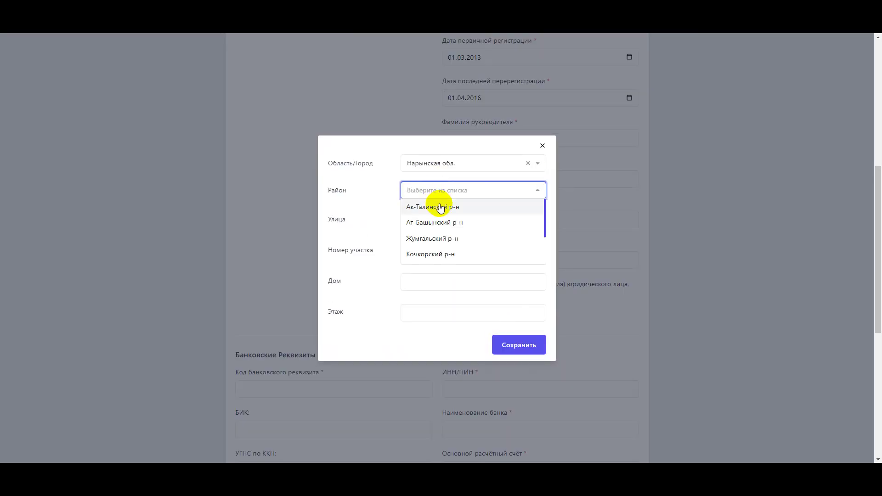
pyautogui.click(439, 223)
pyautogui.click(440, 205)
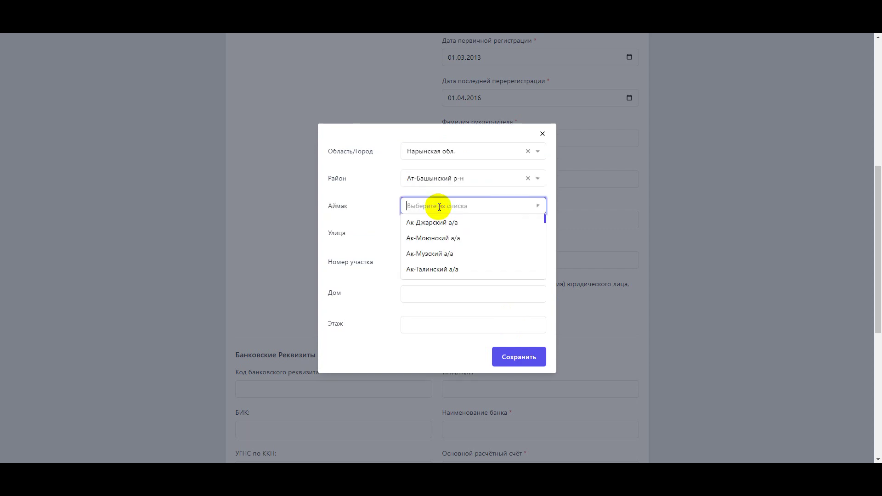
pyautogui.click(445, 235)
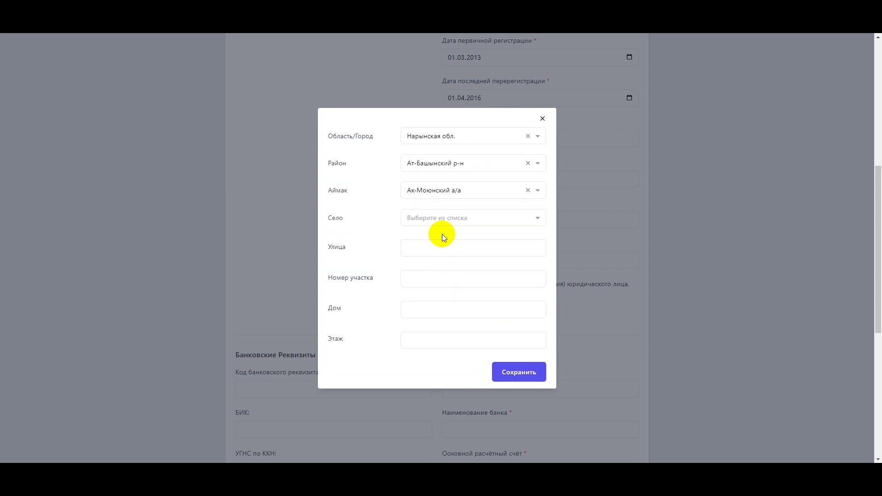
pyautogui.click(427, 217)
pyautogui.click(434, 235)
pyautogui.click(430, 246)
pyautogui.click(441, 279)
# - Enter plot 12, house 45 and floor 1, and save the address
pyautogui.click(436, 277)
pyautogui.write('12')
pyautogui.click(422, 305)
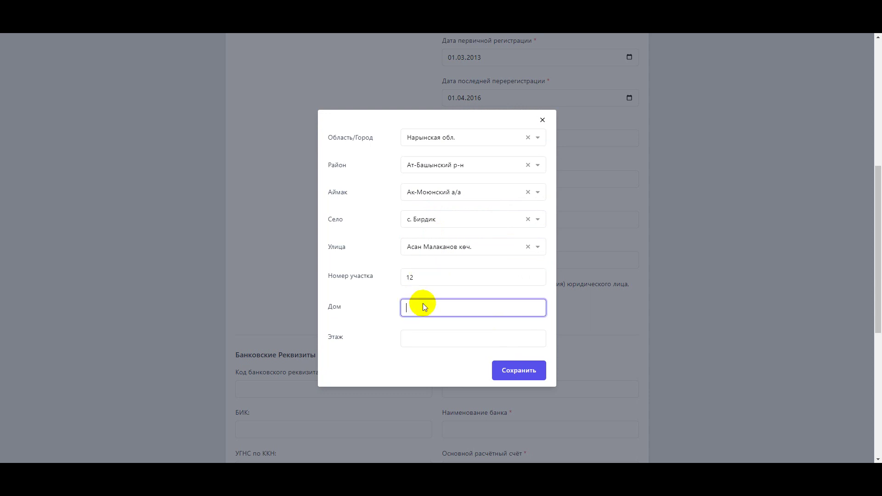
pyautogui.write('45')
pyautogui.click(419, 336)
pyautogui.write('1')
pyautogui.click(516, 377)
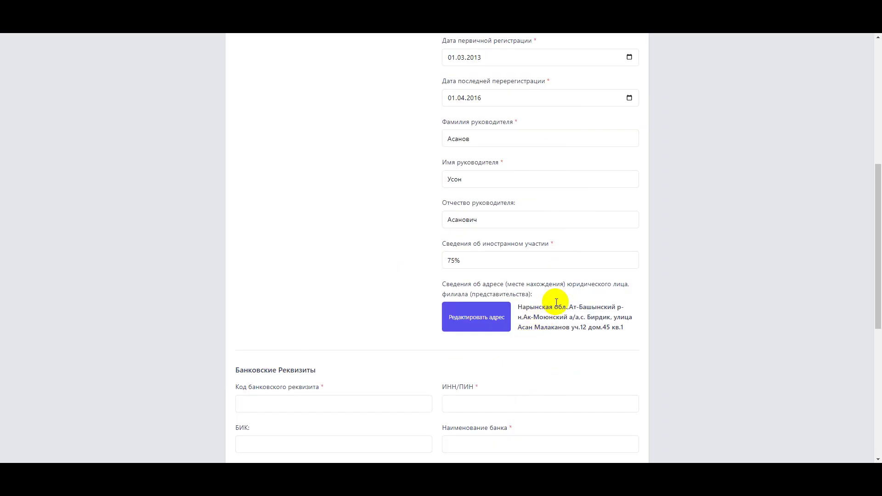
pyautogui.scroll(-5, 557, 302)
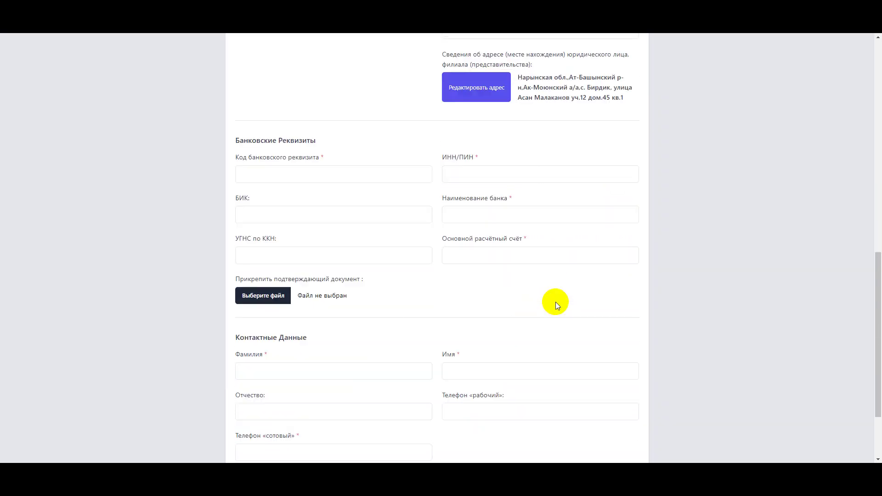
pyautogui.click(272, 174)
# - Enter bank requisite code 4578 and paste the organisation's tax ID into ИНН/ПИН
pyautogui.write('4578')
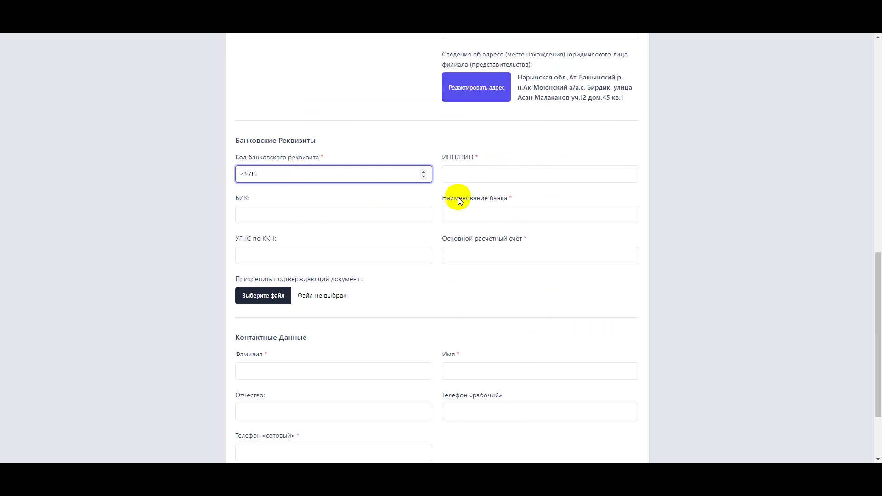
pyautogui.click(467, 174)
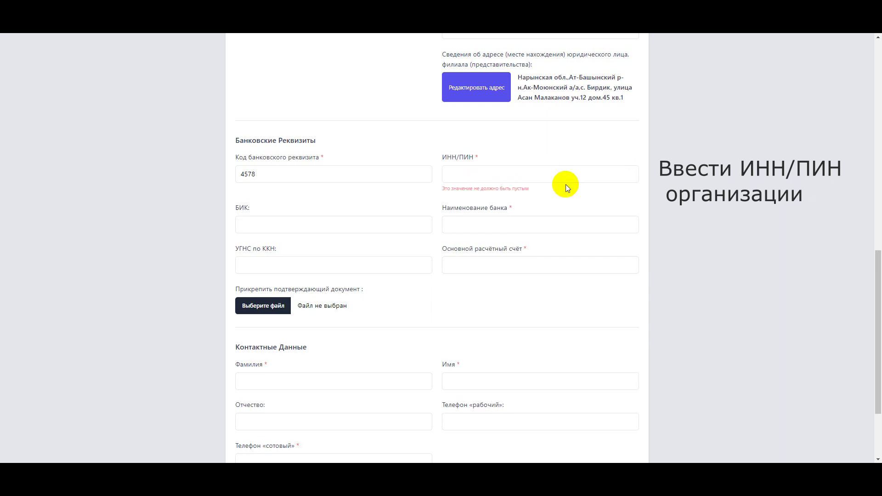
pyautogui.rightClick(478, 172)
pyautogui.click(525, 228)
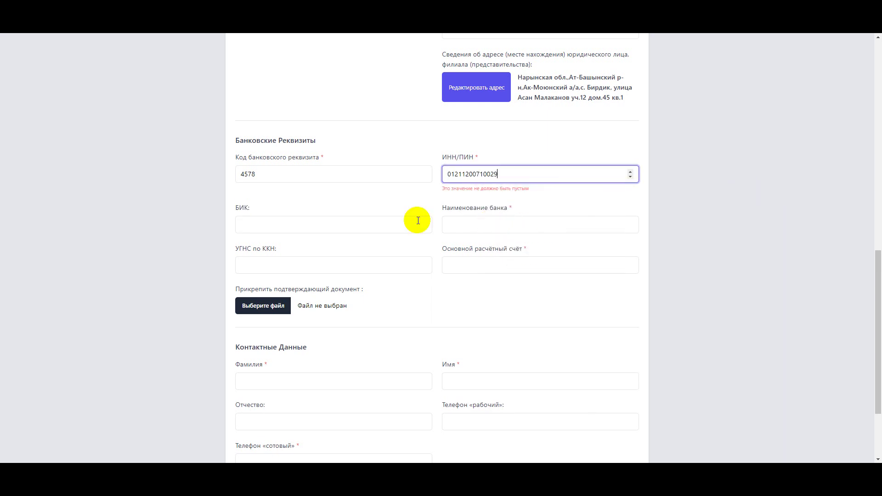
# - Fill in БИК 1350002, bank РСК, УГНС 034 and the settlement account number
pyautogui.click(305, 223)
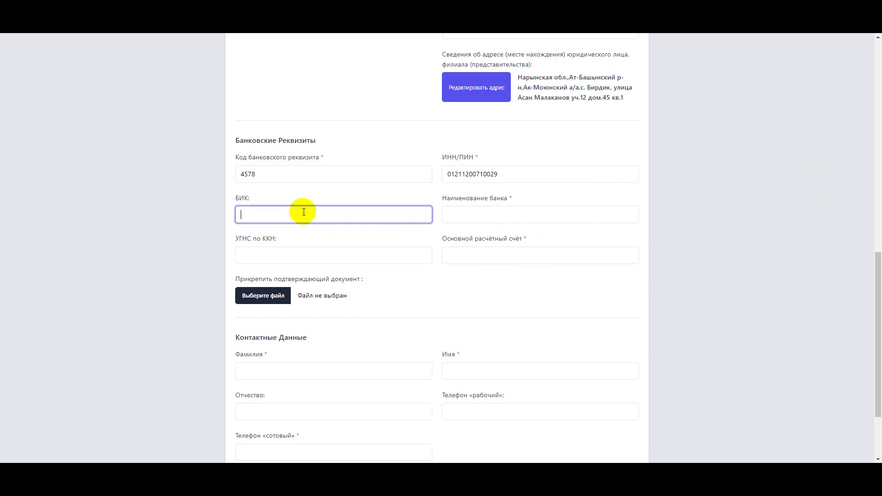
pyautogui.write('1350002')
pyautogui.click(467, 219)
pyautogui.write('РСК')
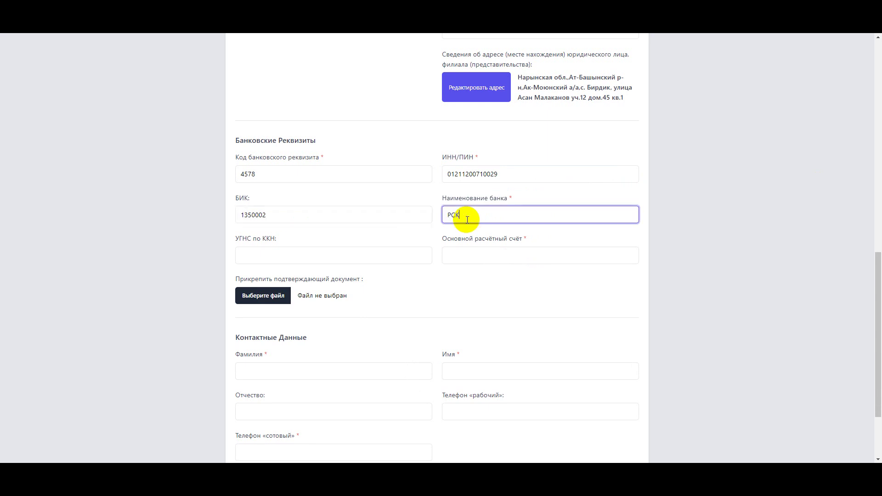
pyautogui.click(308, 257)
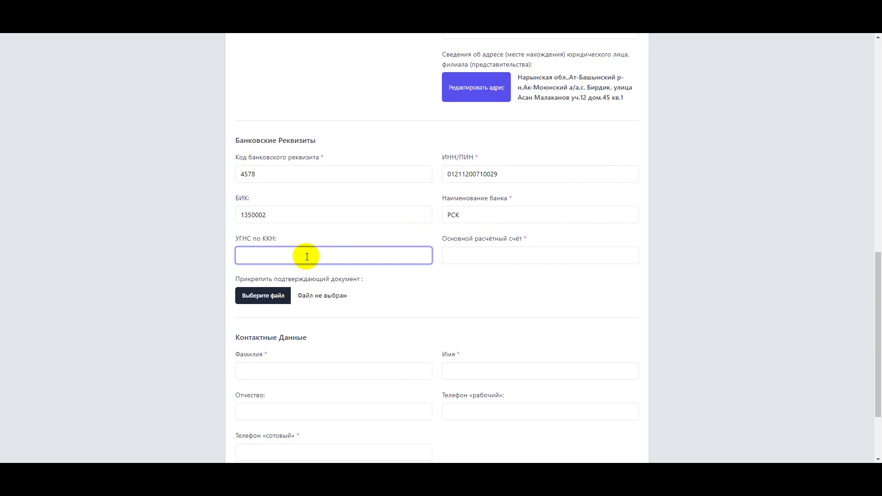
pyautogui.write('034')
pyautogui.click(469, 255)
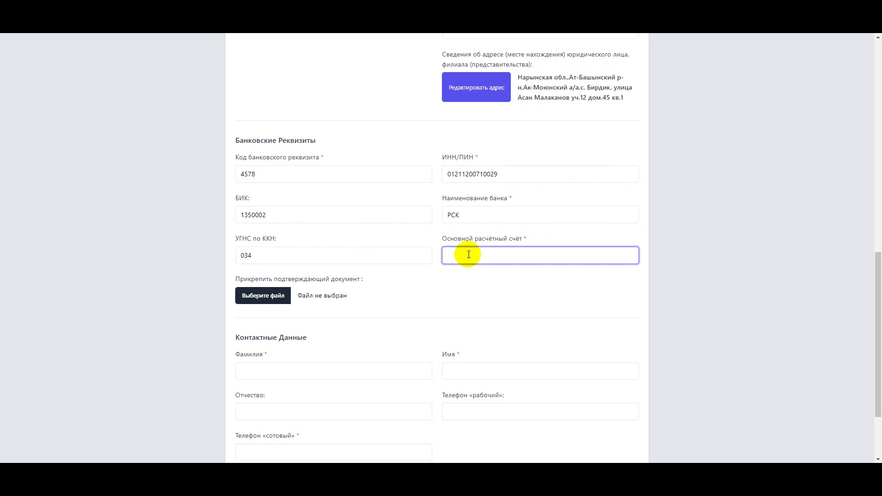
# - Attach ТЕСТ+текст.pdf from the desktop's ГОСНАГРАДА folder as the bank account document
pyautogui.click(276, 295)
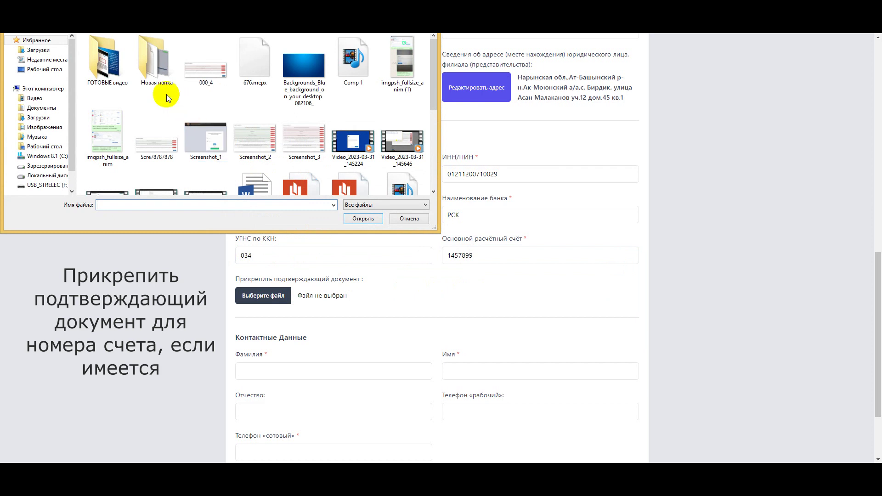
pyautogui.click(44, 69)
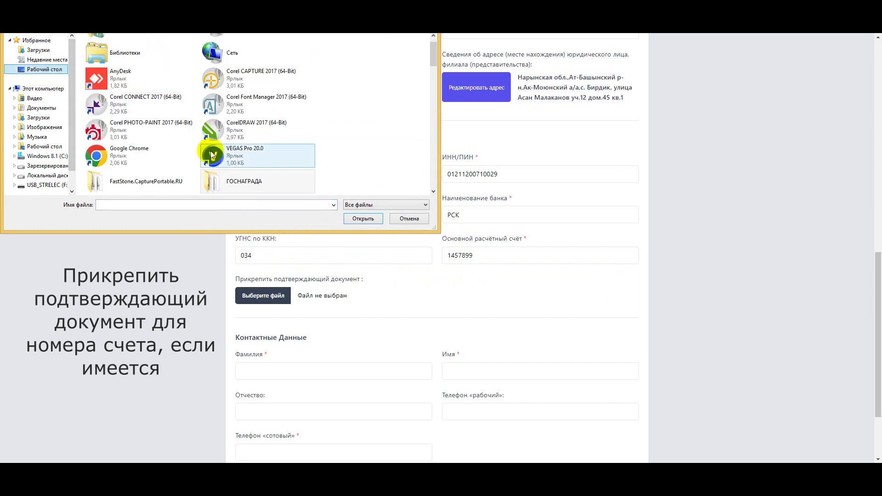
pyautogui.click(240, 184)
pyautogui.doubleClick(241, 183)
pyautogui.scroll(-5, 346, 125)
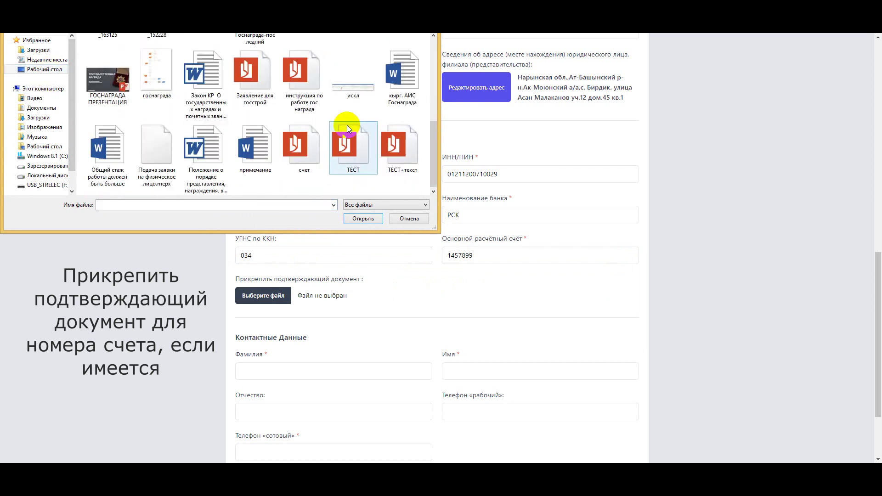
pyautogui.click(405, 152)
pyautogui.click(368, 219)
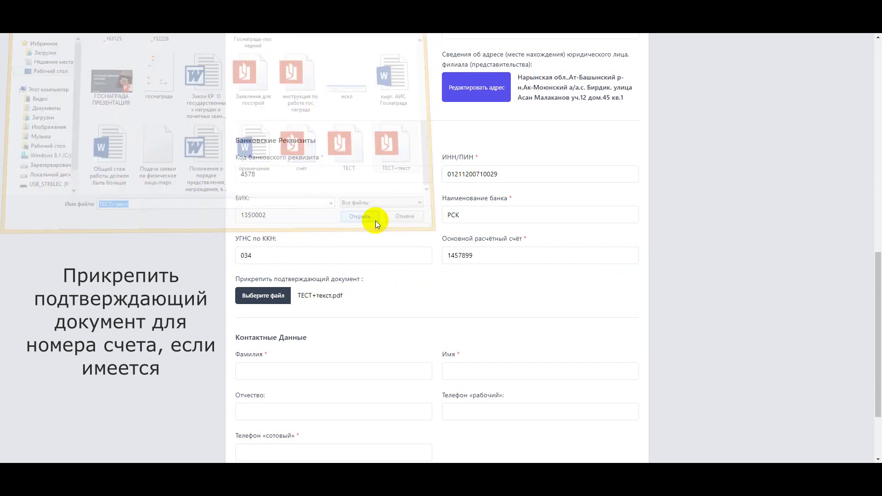
pyautogui.scroll(-3, 398, 236)
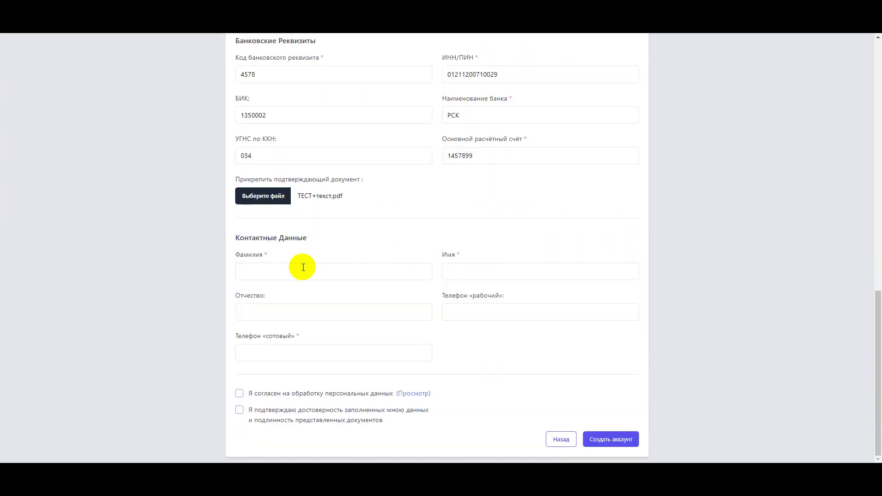
# - Enter the contact person's surname, first name, patronymic, work phone and mobile number
pyautogui.click(321, 270)
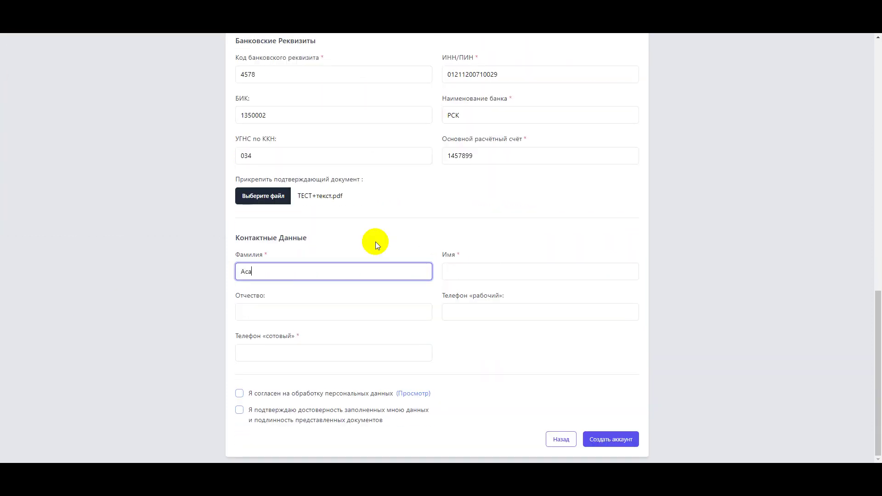
pyautogui.click(461, 271)
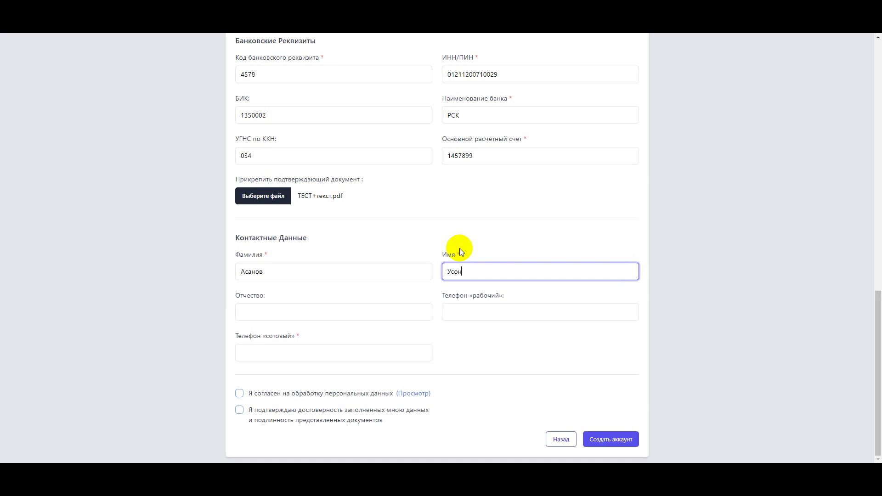
pyautogui.click(271, 308)
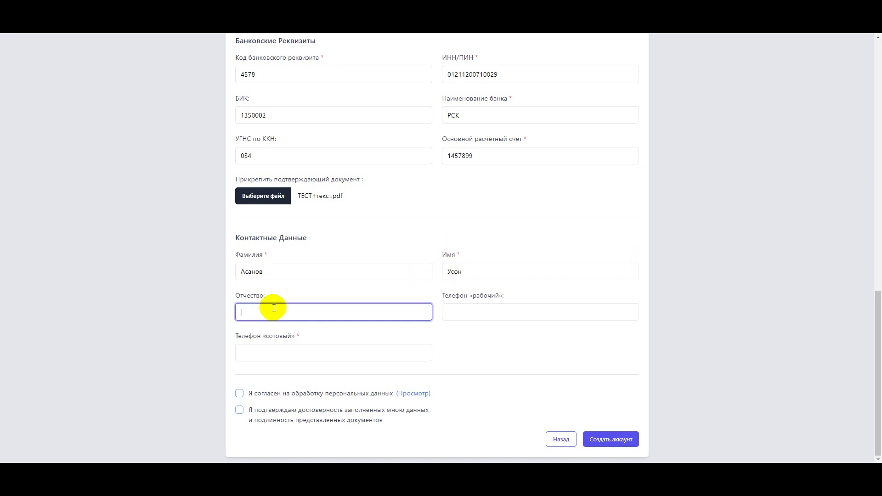
pyautogui.click(481, 312)
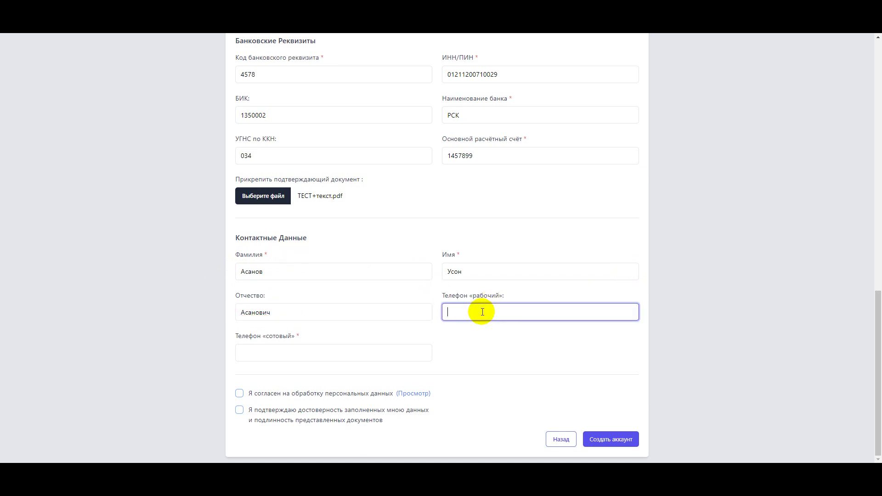
pyautogui.write('986190')
pyautogui.click(262, 353)
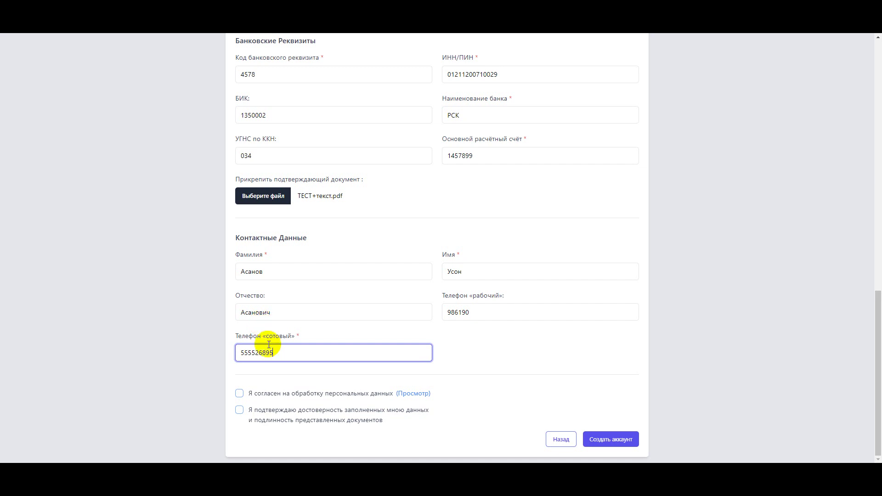
# - View the personal-data consent document enlarged, then close it and return to the form
pyautogui.click(424, 397)
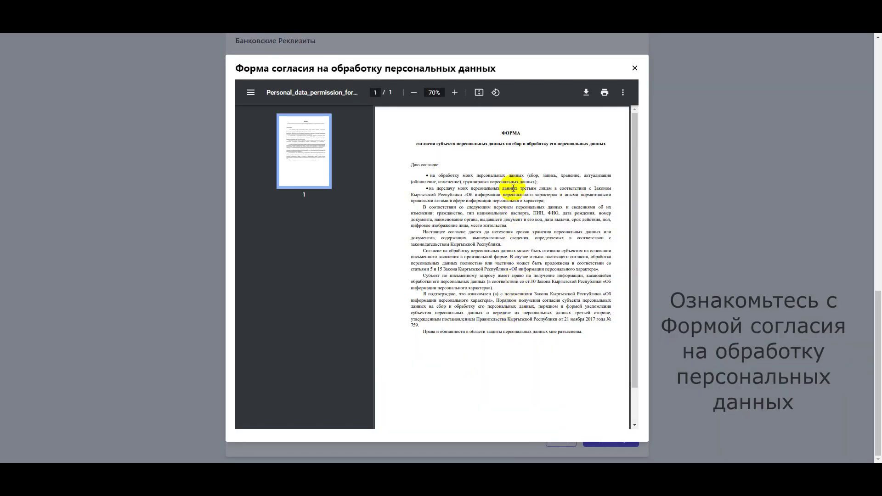
pyautogui.click(454, 93)
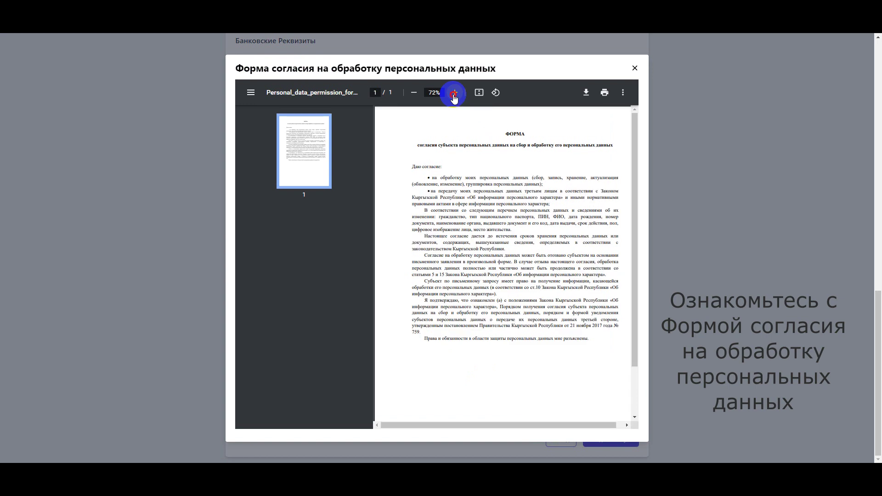
pyautogui.click(454, 94)
pyautogui.moveTo(576, 424); pyautogui.dragTo(603, 423)
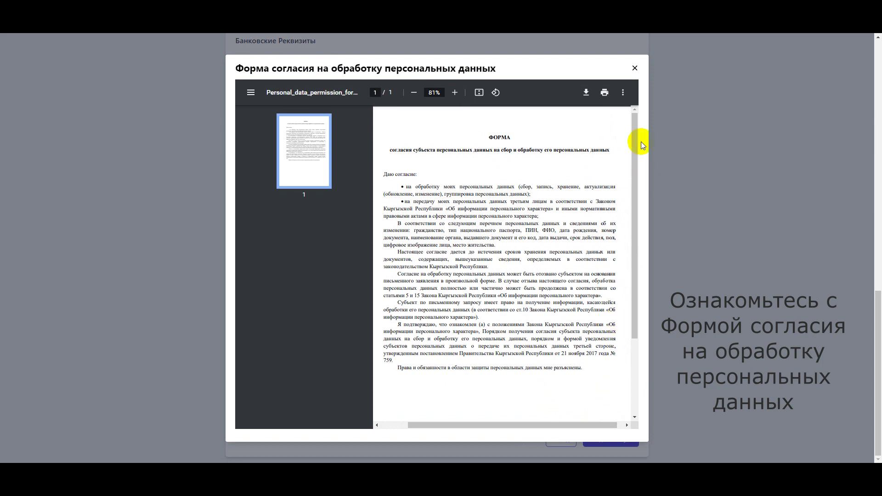
pyautogui.click(634, 68)
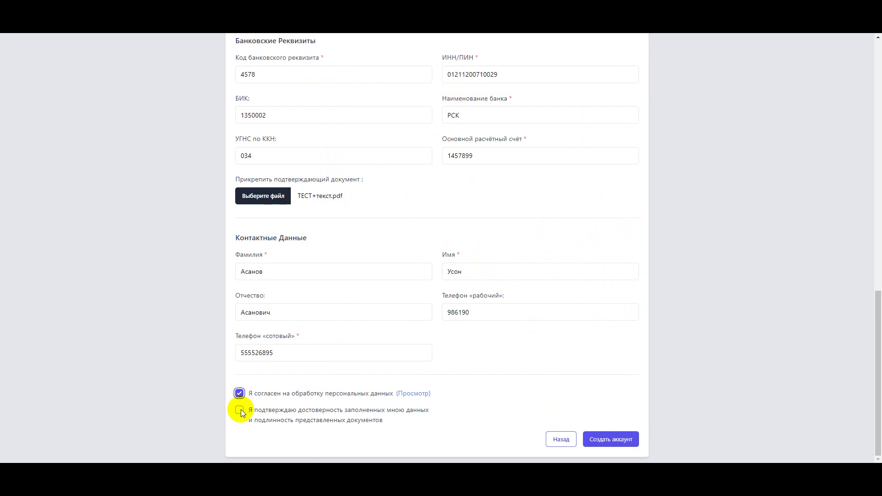
pyautogui.scroll(15, 586, 404)
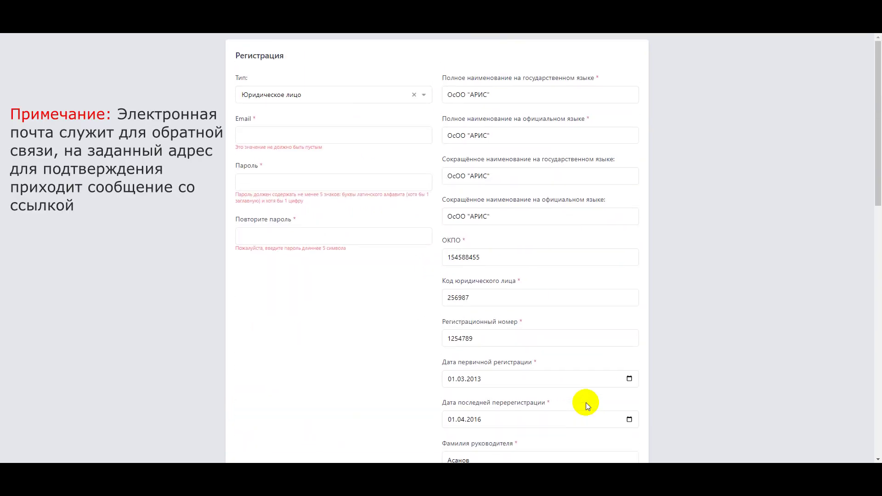
# - Paste the account e-mail address into the Email field
pyautogui.click(271, 137)
pyautogui.click(291, 147)
pyautogui.click(258, 134)
pyautogui.rightClick(258, 133)
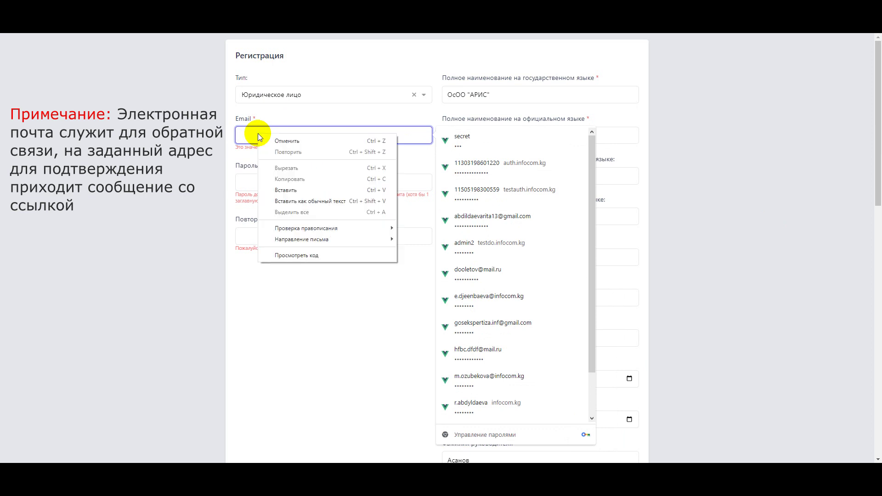
pyautogui.click(286, 190)
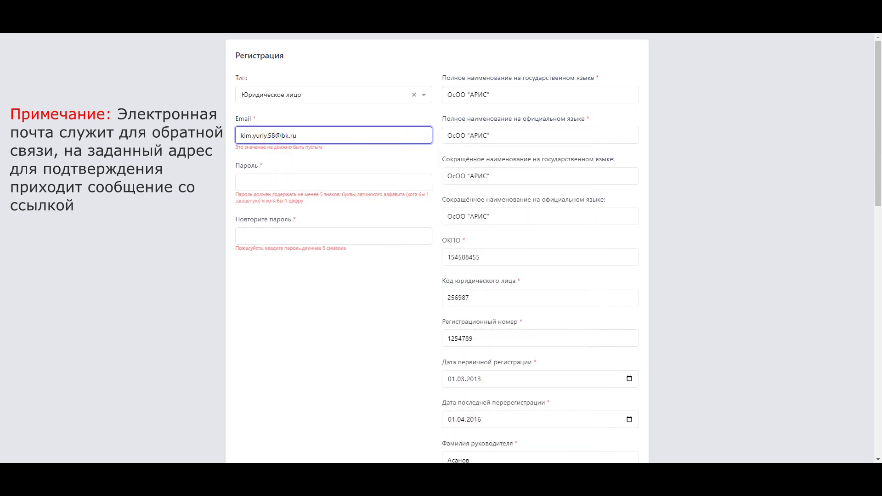
# - Paste the same password into both Пароль and Повторите пароль
pyautogui.click(252, 175)
pyautogui.rightClick(252, 176)
pyautogui.click(280, 211)
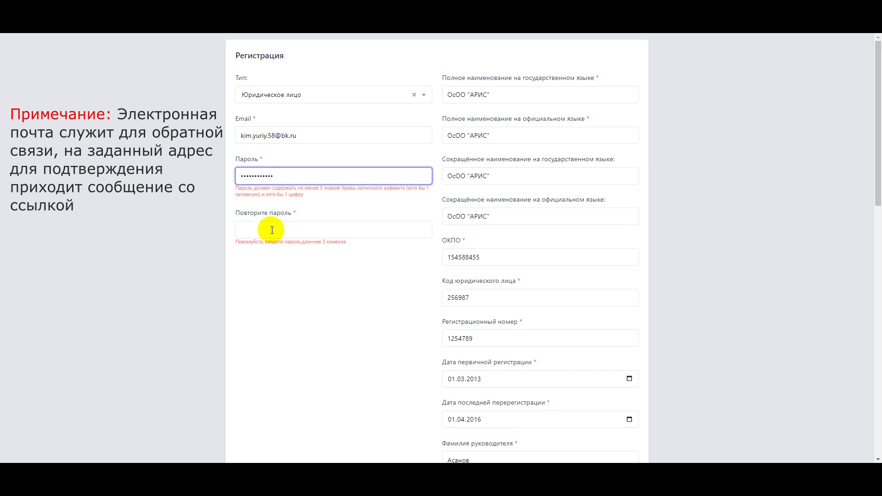
pyautogui.click(272, 231)
pyautogui.rightClick(271, 230)
pyautogui.click(252, 218)
pyautogui.rightClick(253, 218)
pyautogui.click(292, 275)
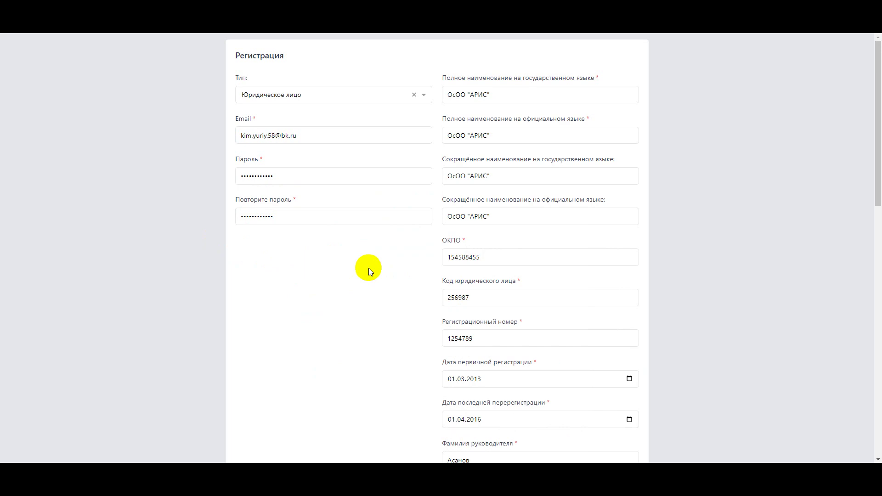
pyautogui.scroll(-10, 368, 268)
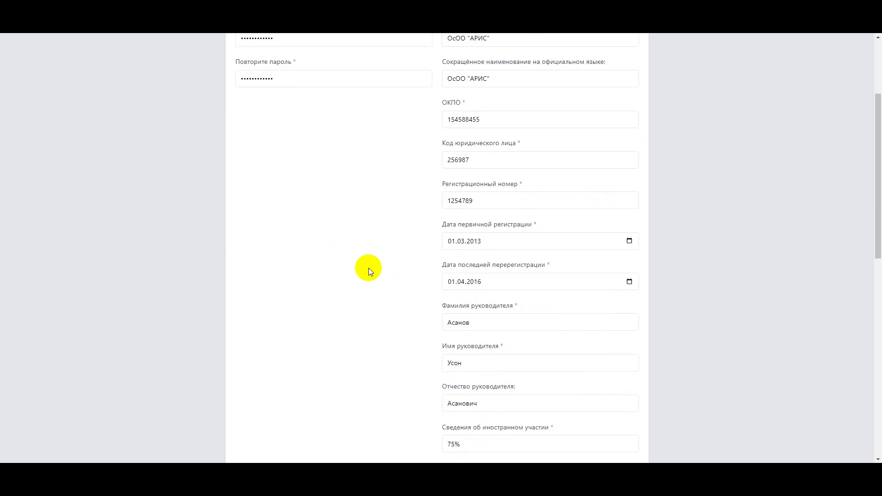
pyautogui.scroll(-5, 368, 268)
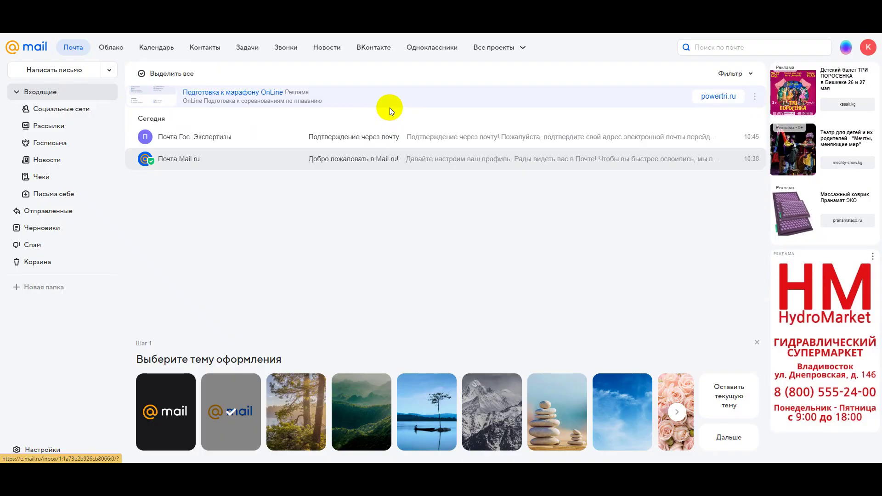
# - Open the 'Подтверждение через почту' letter and follow its 'Подтверждение по почте' confirmation link
pyautogui.click(381, 137)
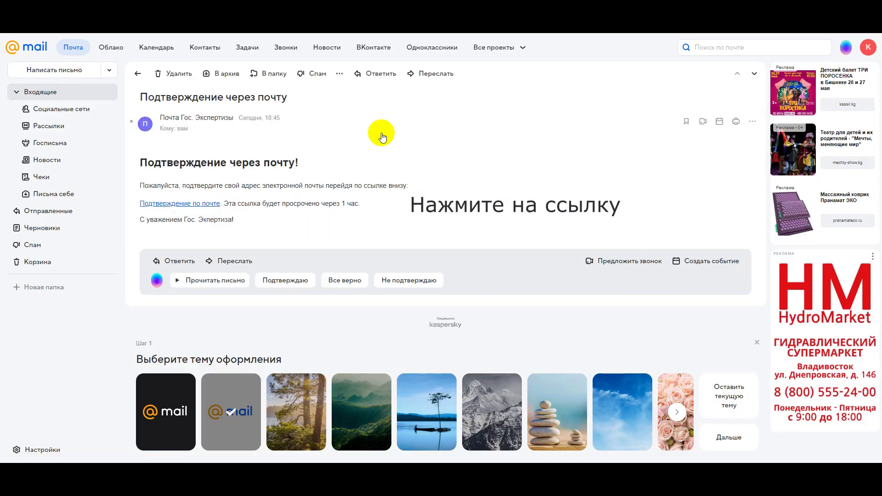
pyautogui.click(197, 205)
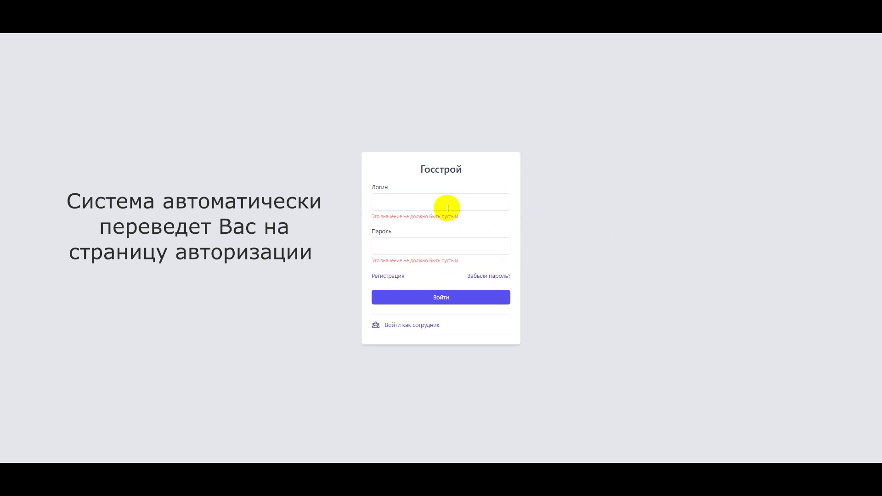
# - Paste the registered e-mail into Логин and the password into Пароль, then sign in with Войти
pyautogui.click(381, 200)
pyautogui.rightClick(382, 200)
pyautogui.click(415, 258)
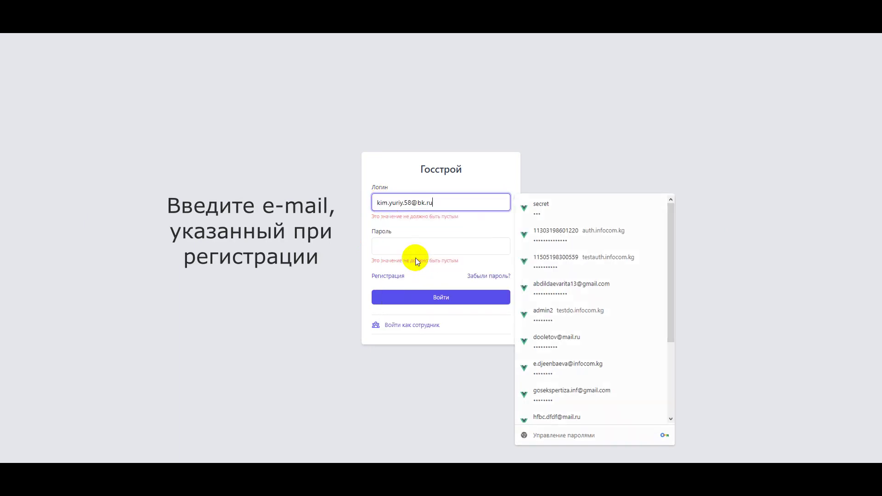
pyautogui.click(553, 158)
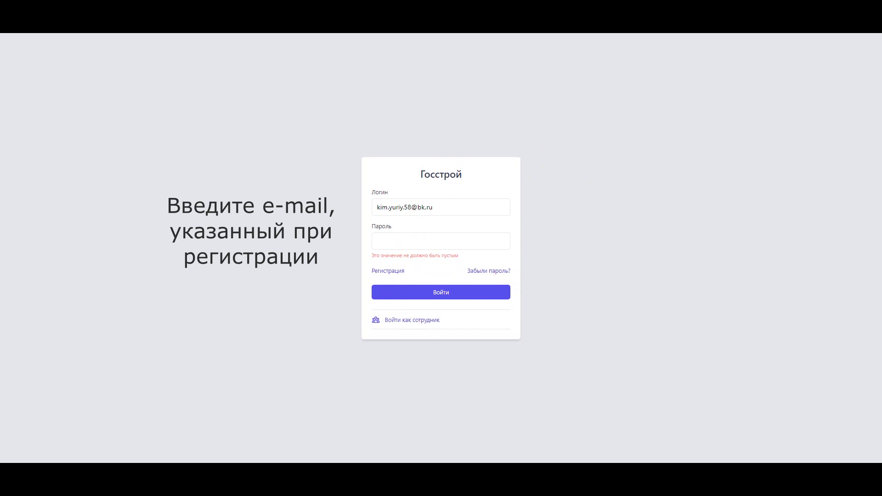
pyautogui.click(388, 240)
pyautogui.rightClick(391, 240)
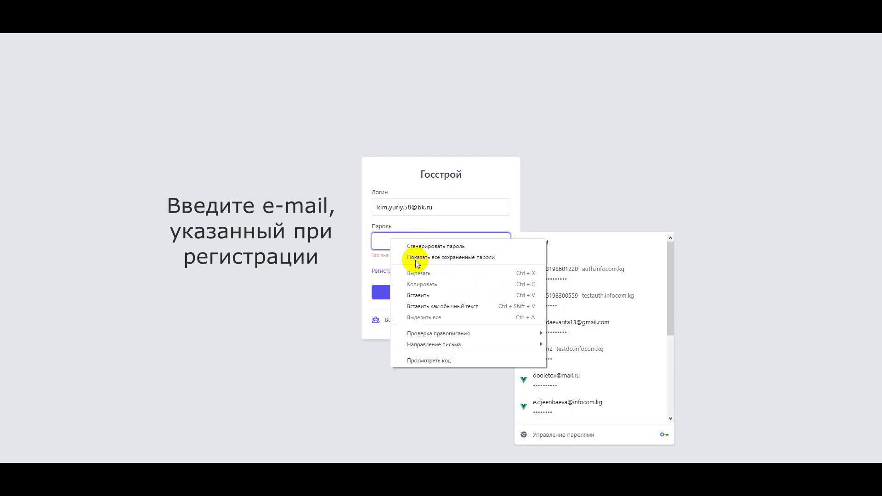
pyautogui.click(434, 296)
pyautogui.click(594, 162)
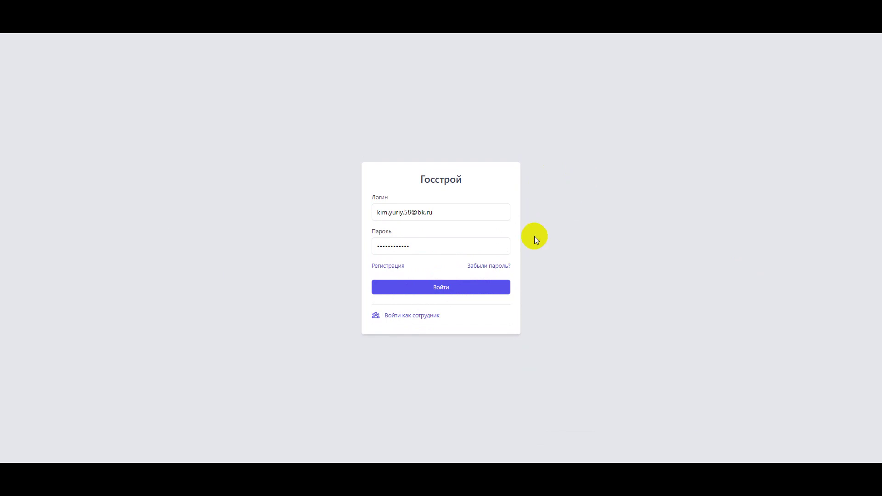
pyautogui.click(462, 288)
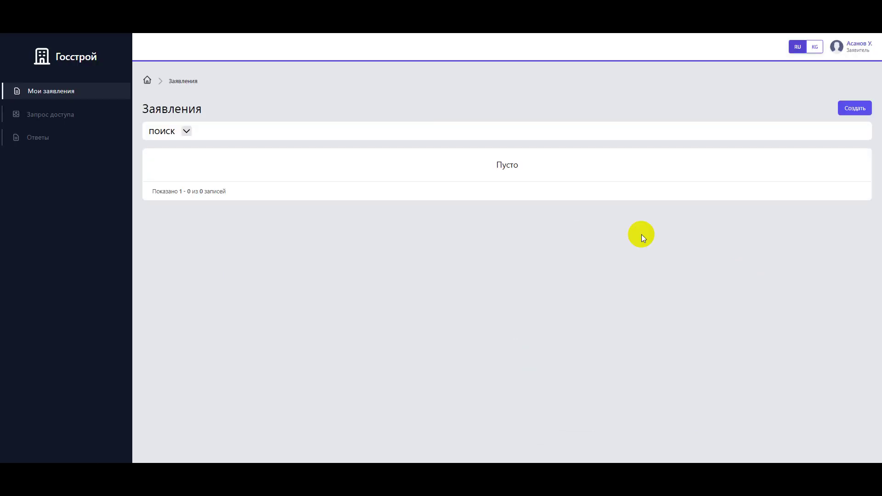